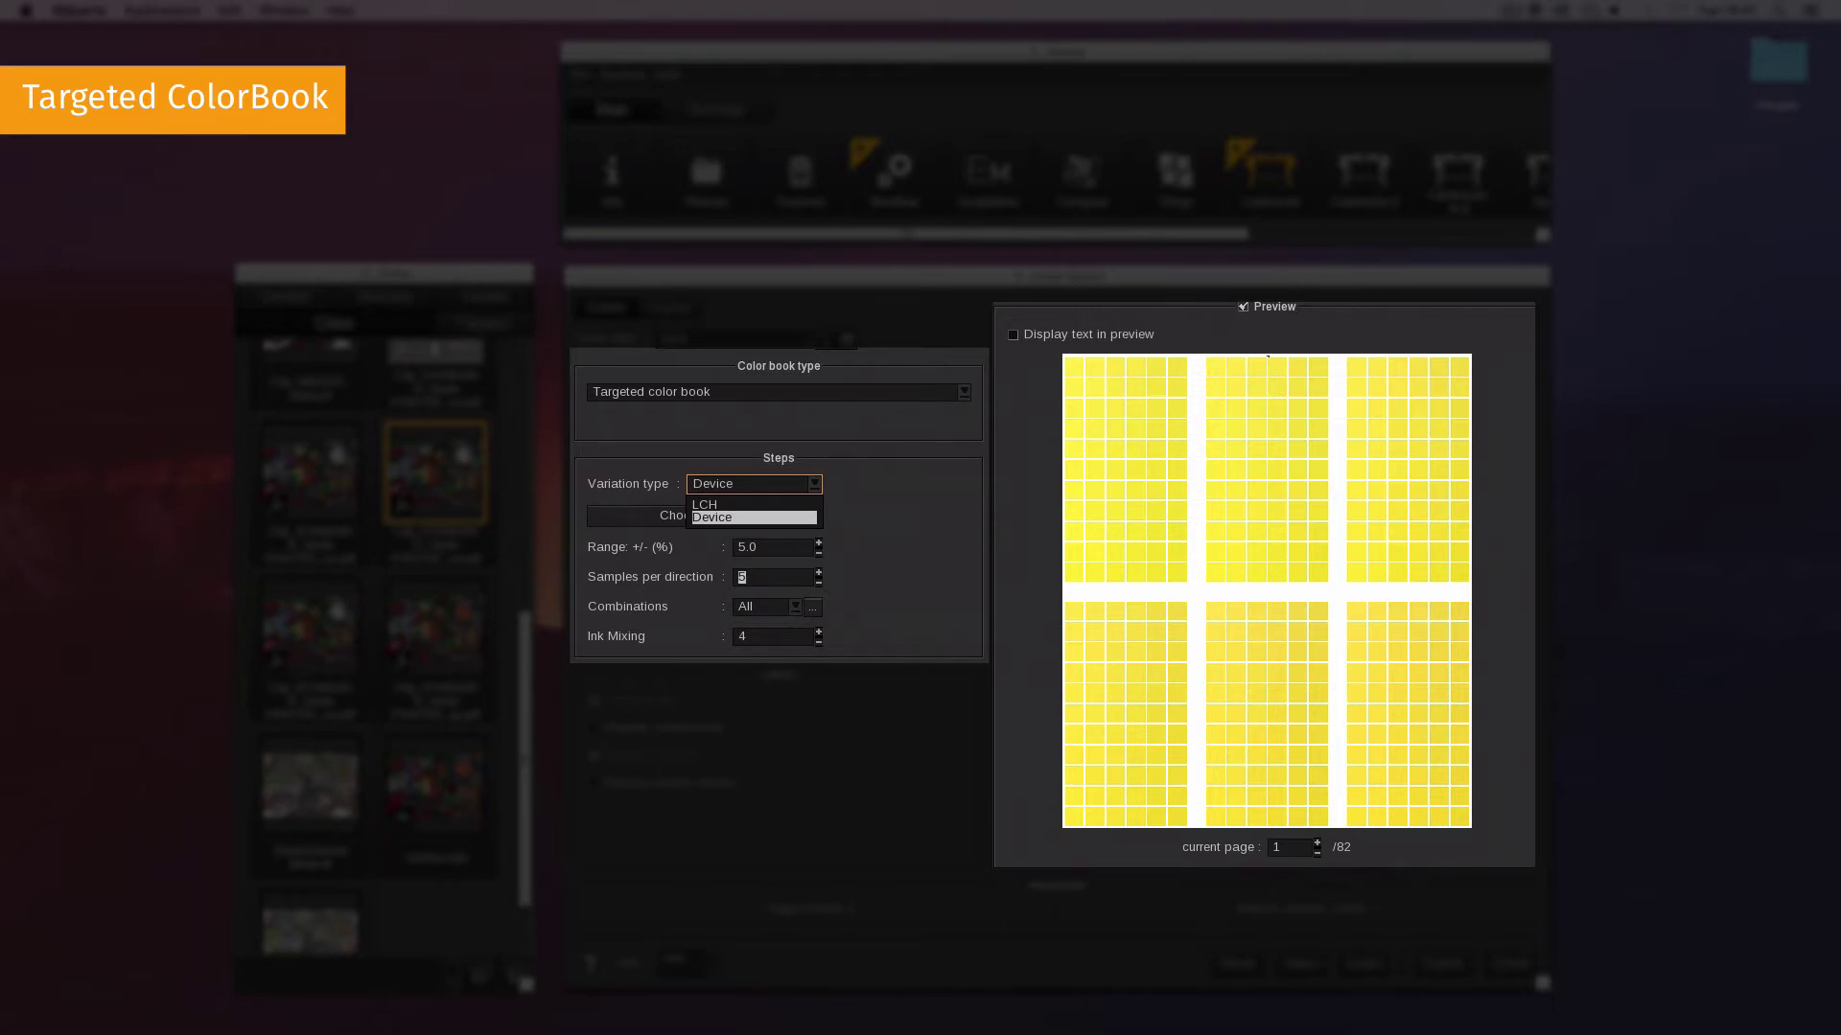
# Confirm Device as the variation type for the targeted colour book
pyautogui.press('Return')
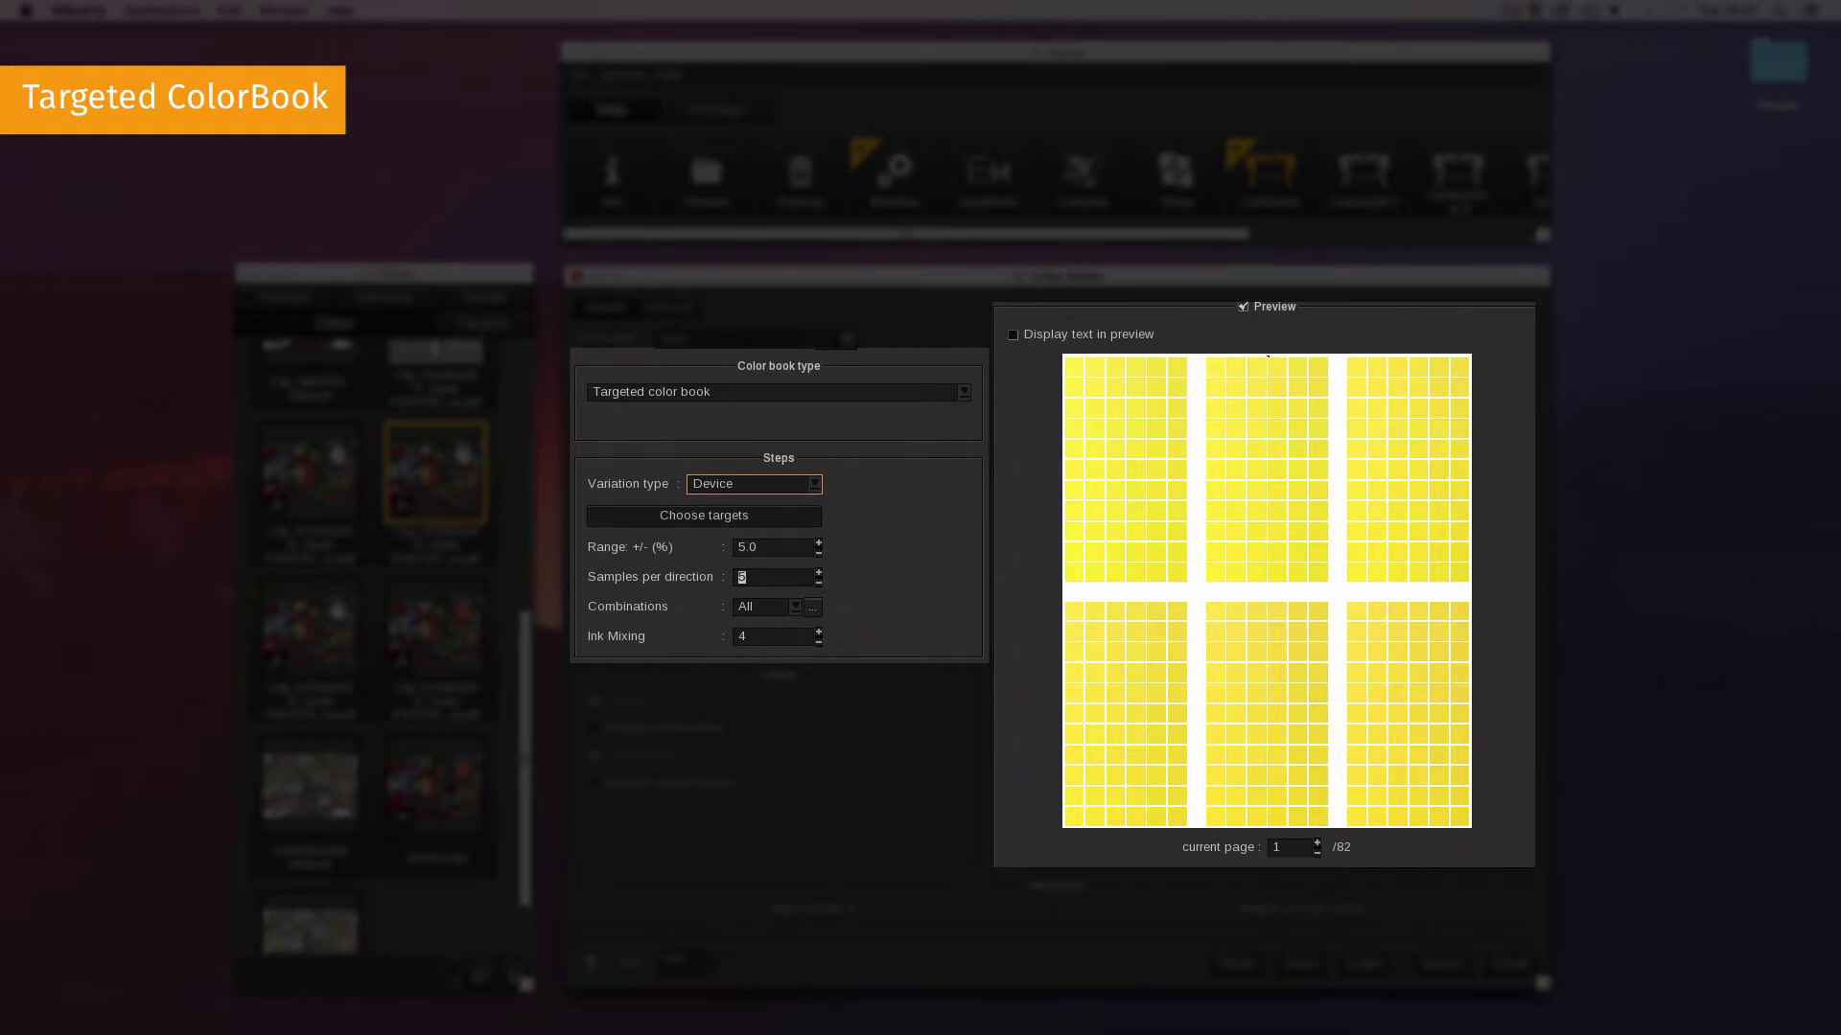
pyautogui.press('Tab')
pyautogui.press('space')
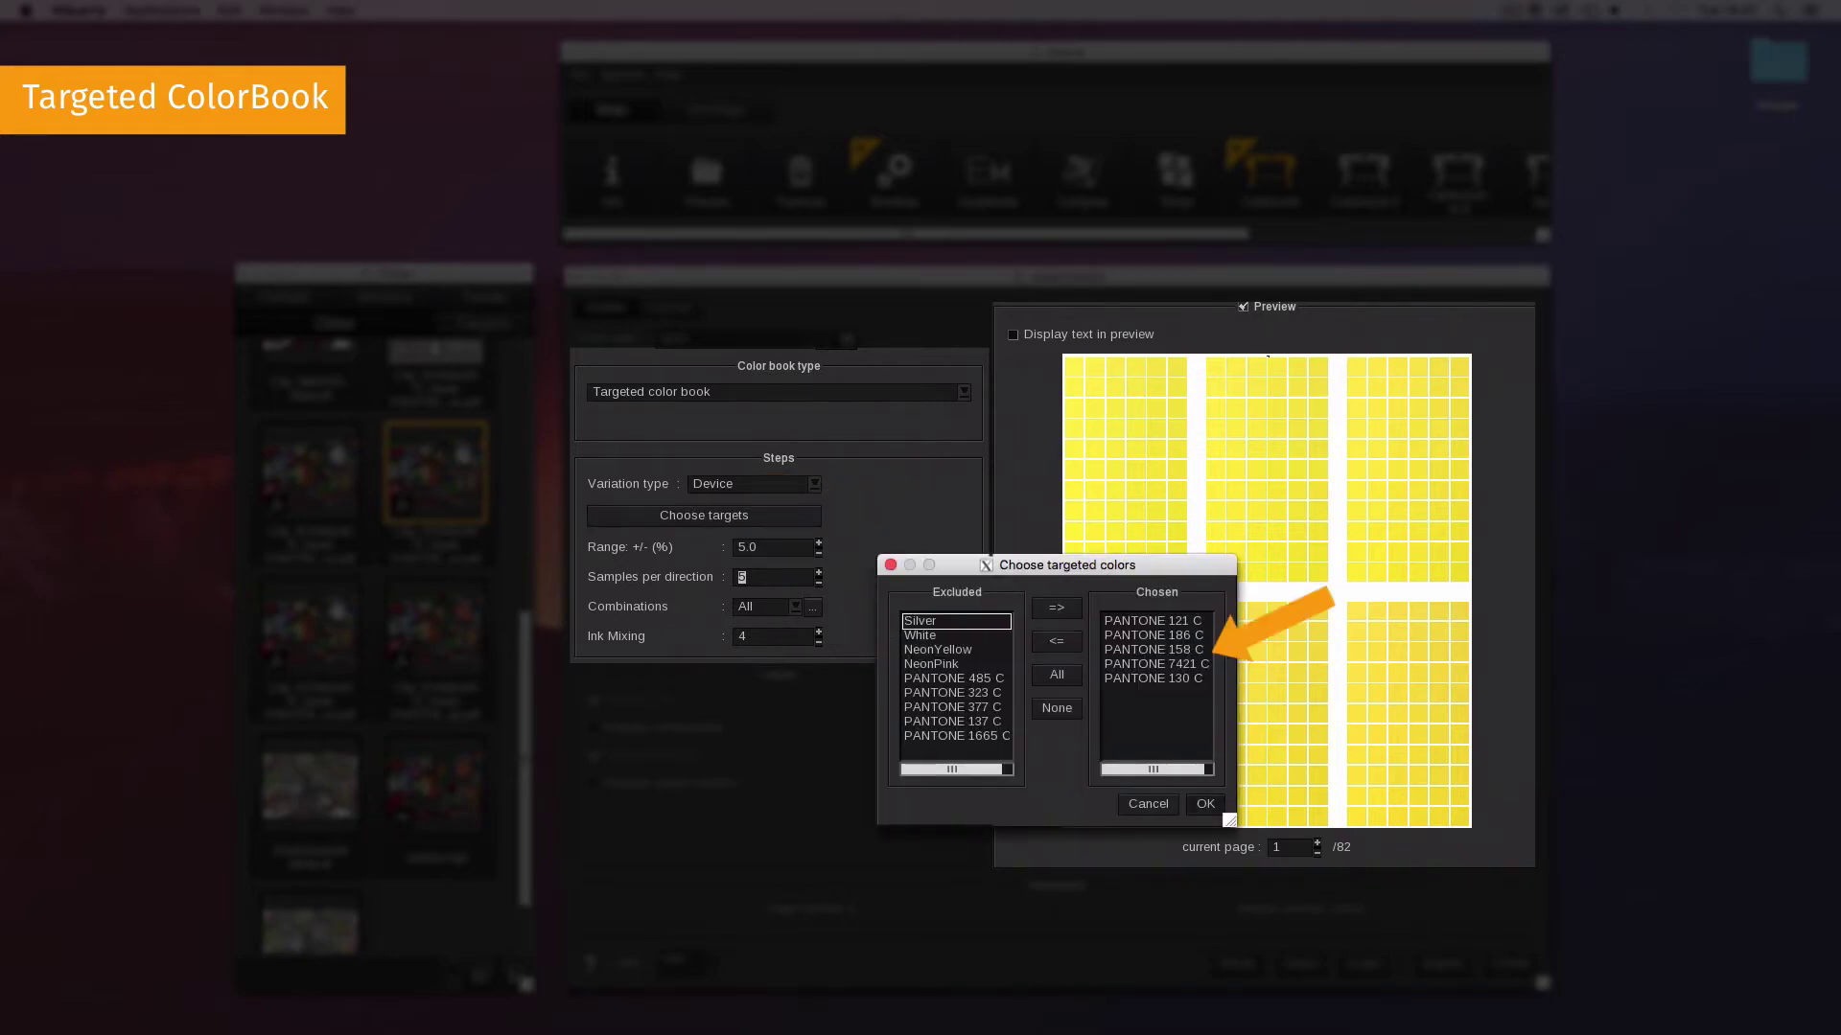
pyautogui.press('Return')
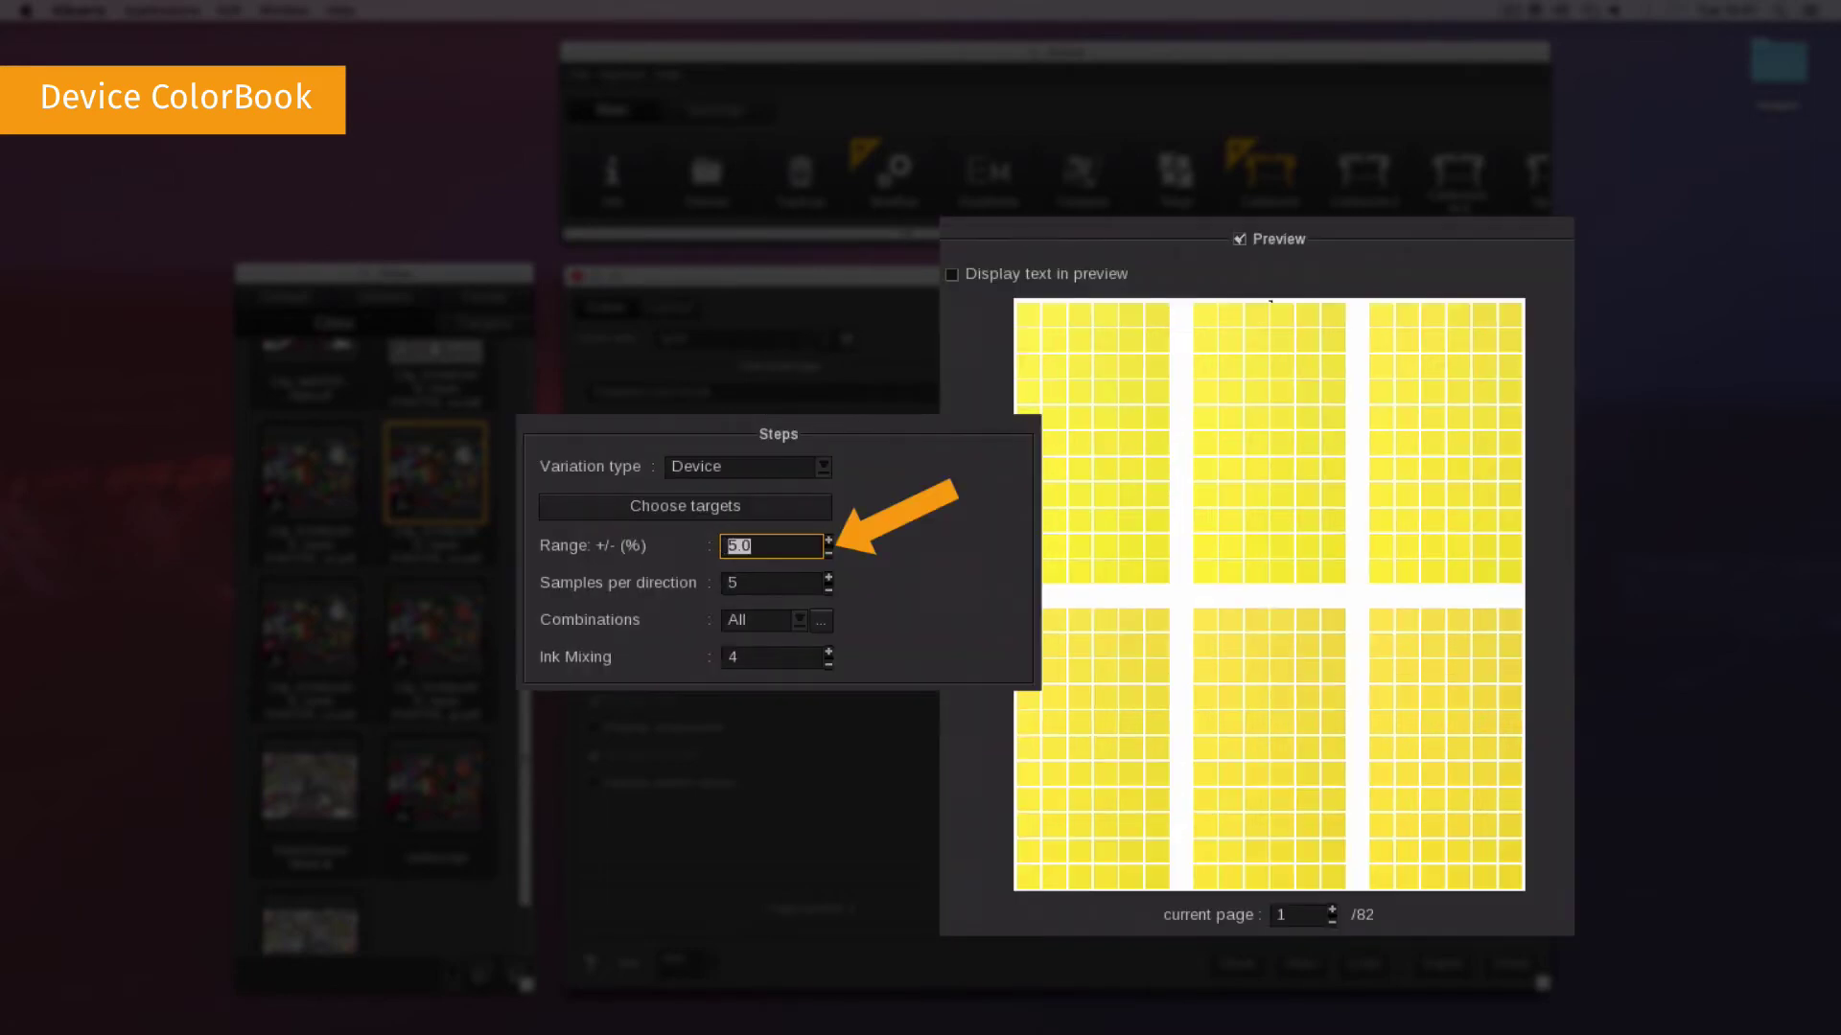
# Give the device variations a 15% range with 2 samples per direction
pyautogui.write('15')
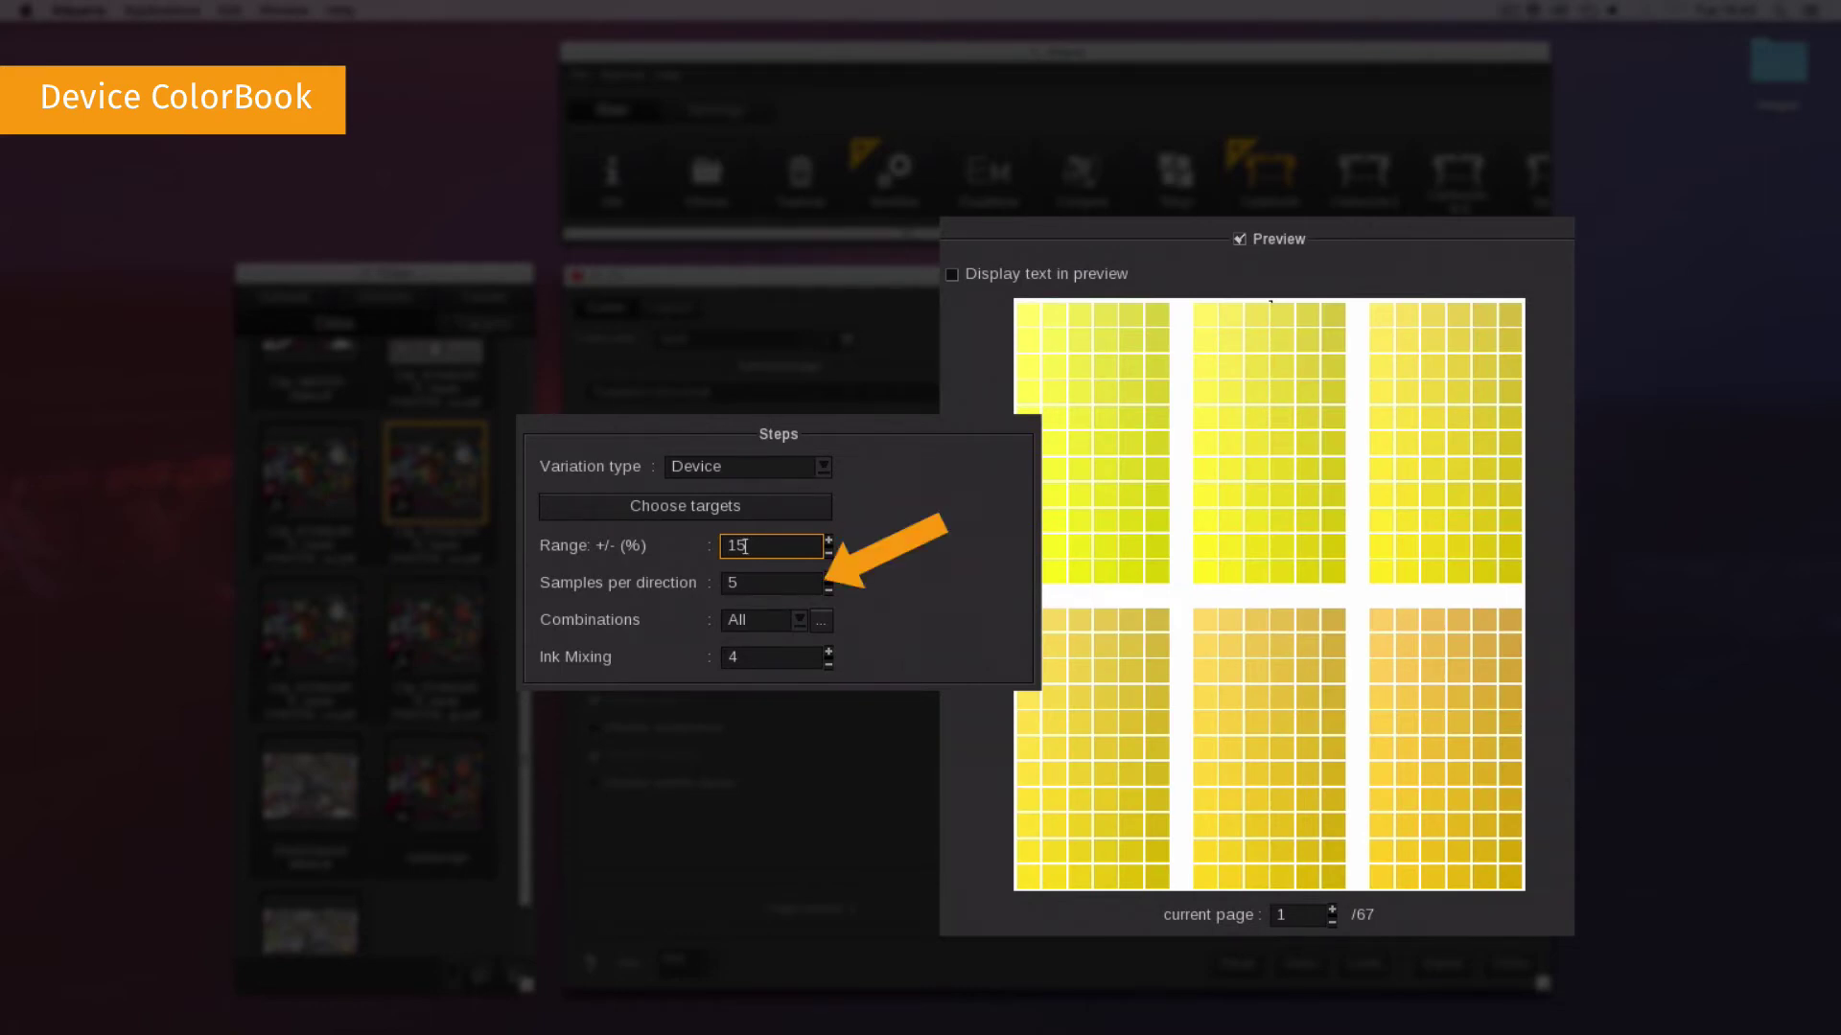
pyautogui.press('Tab')
pyautogui.write('2')
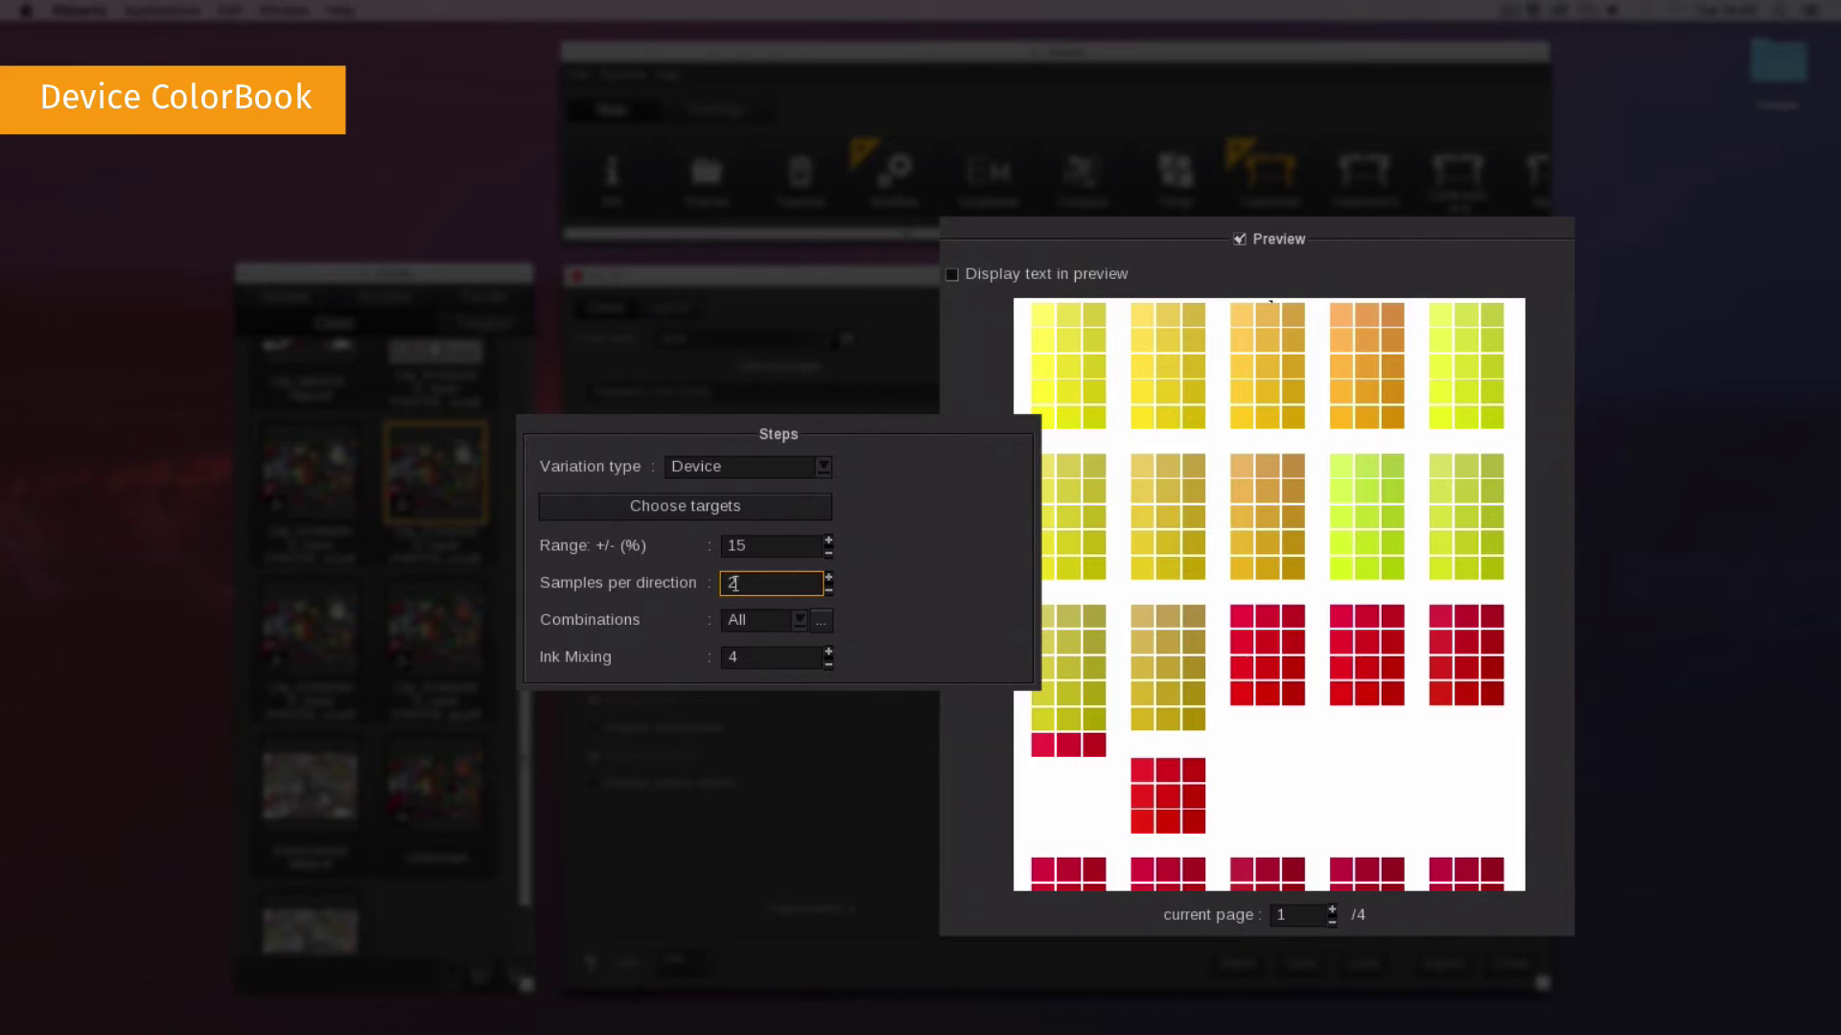
pyautogui.click(798, 620)
# Review the ink Combinations dialog and close it, leaving all two-ink pairs allowed
pyautogui.click(757, 677)
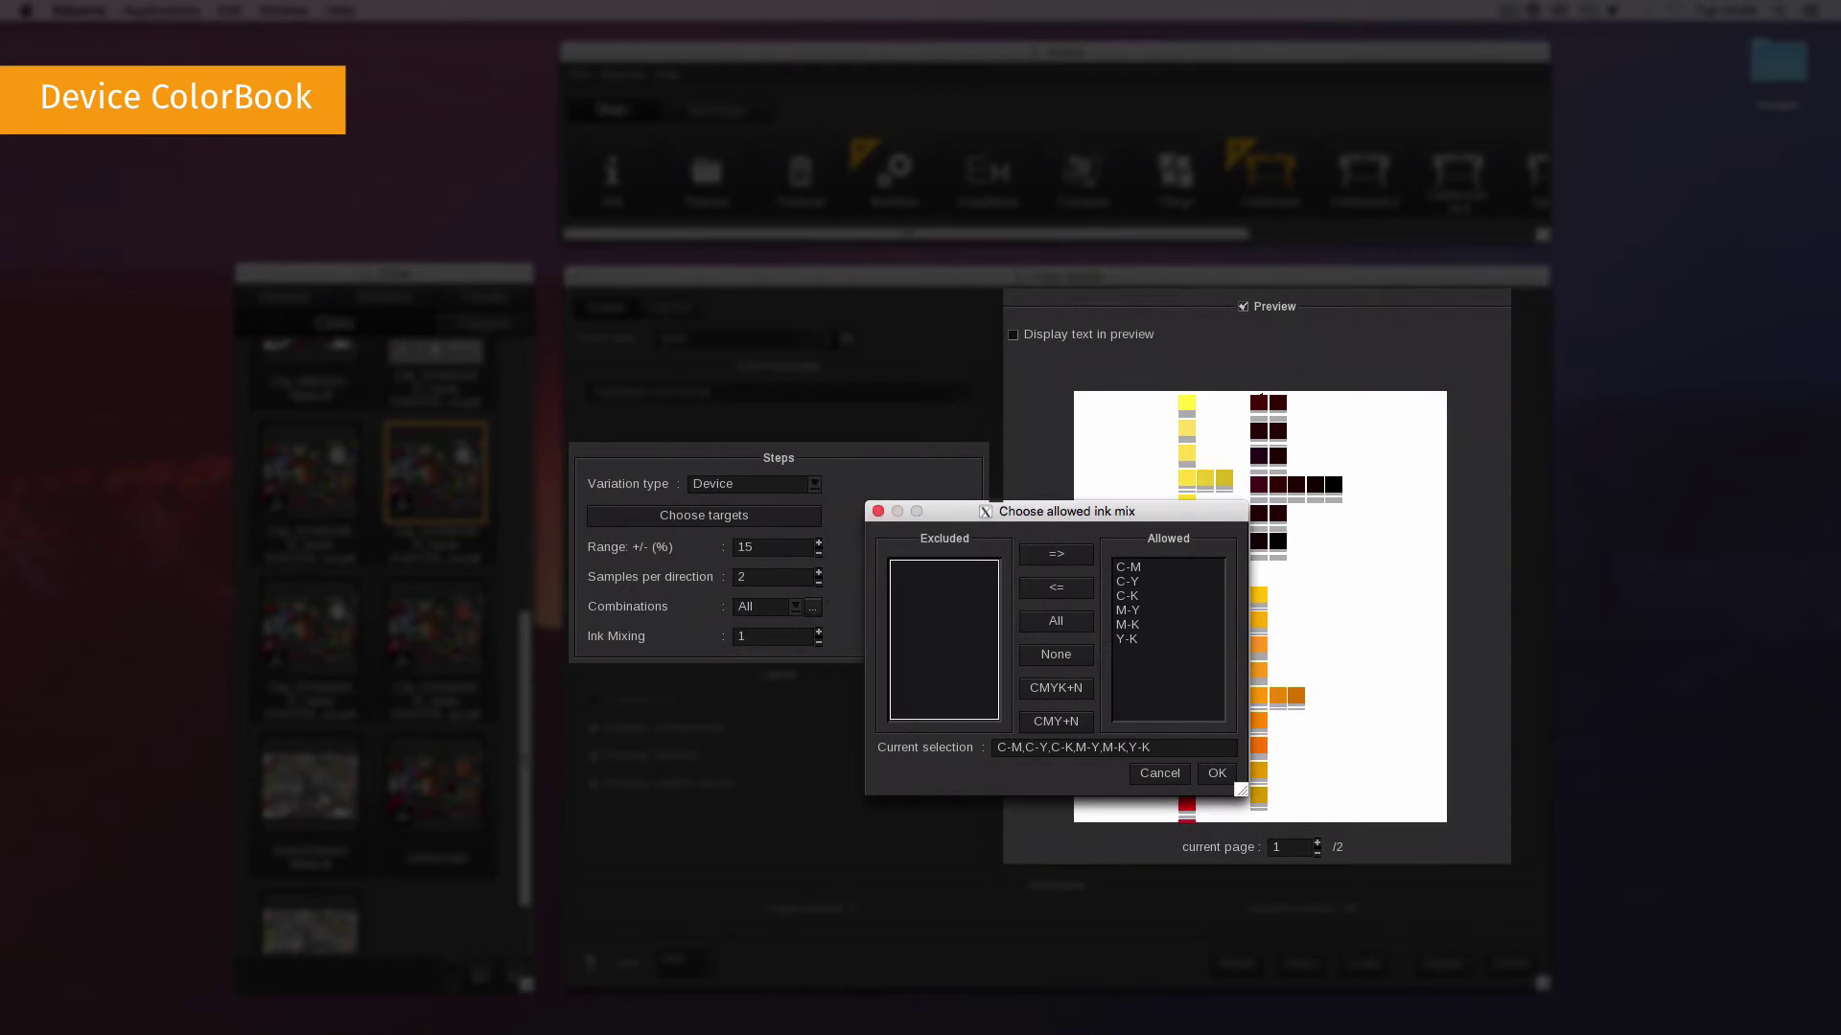
pyautogui.press('Tab')
pyautogui.press('Return')
# Set Ink Mixing to 1, correcting a brief entry of 2
pyautogui.doubleClick(743, 637)
pyautogui.write('2')
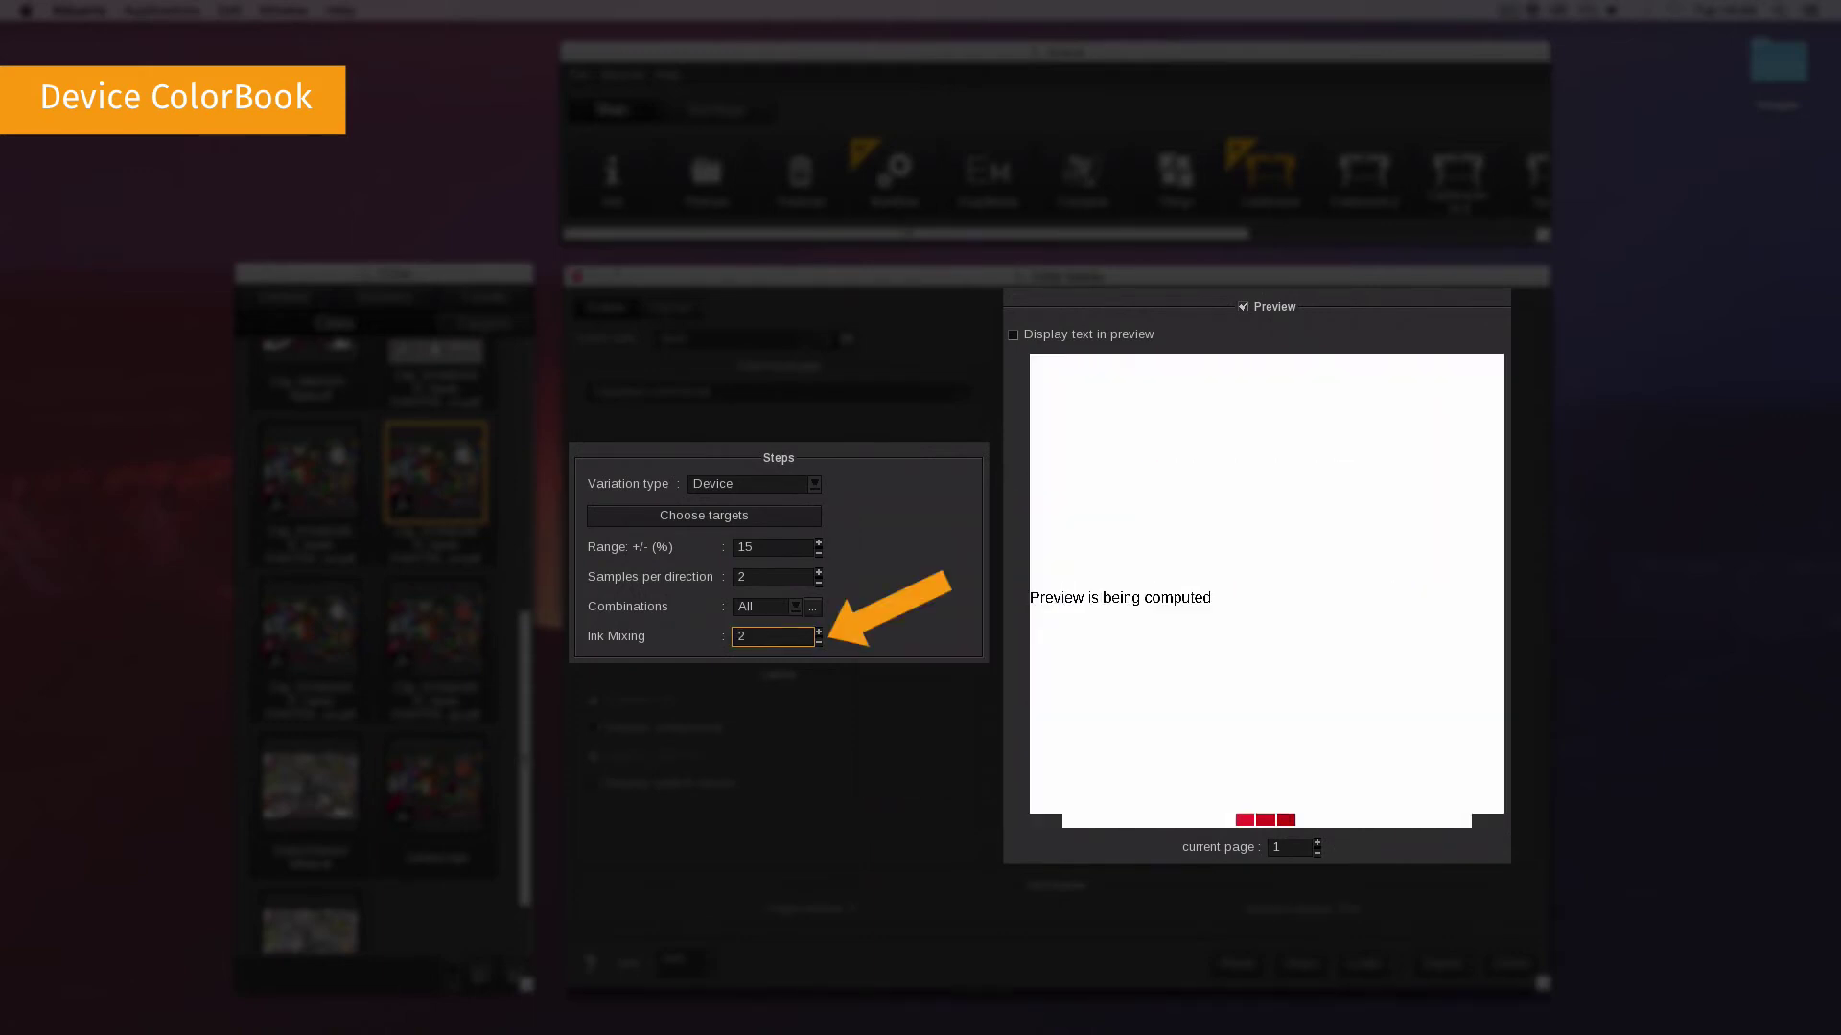
pyautogui.press('BackSpace')
pyautogui.write('1')
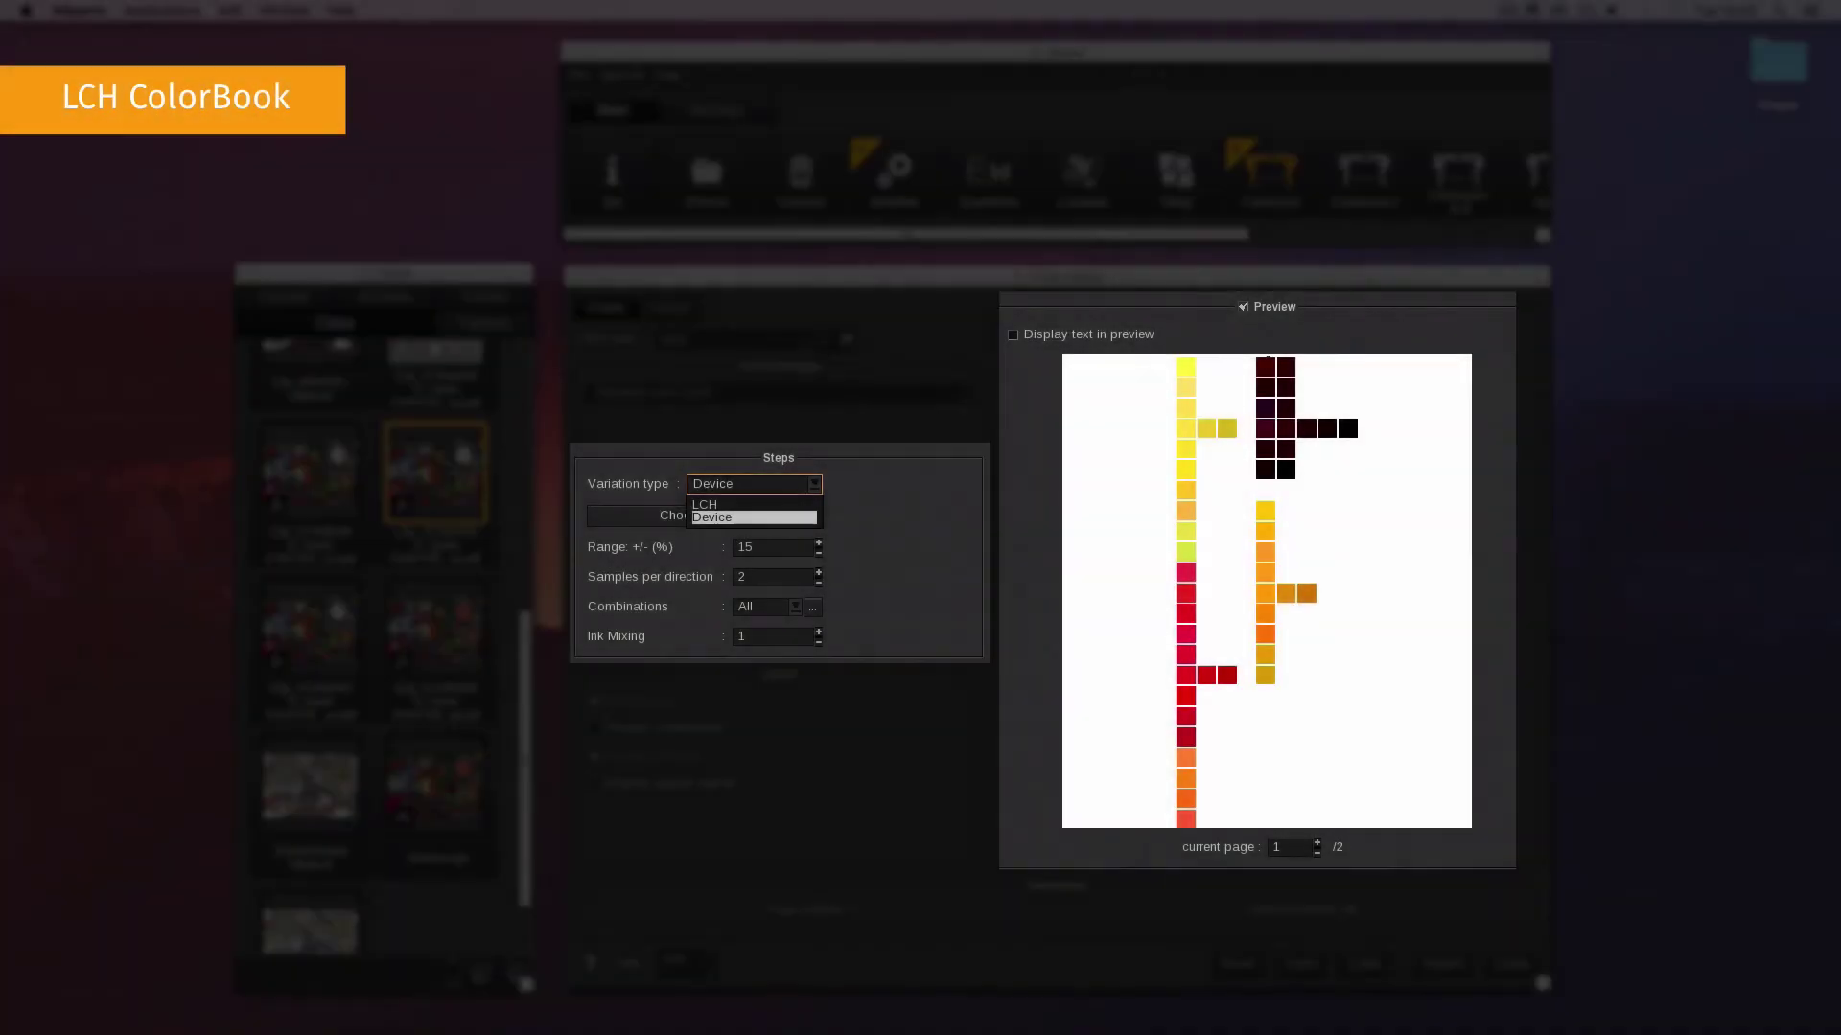
# Choose LCH variations and enter 8 for both the lightness and chroma sample counts
pyautogui.click(705, 504)
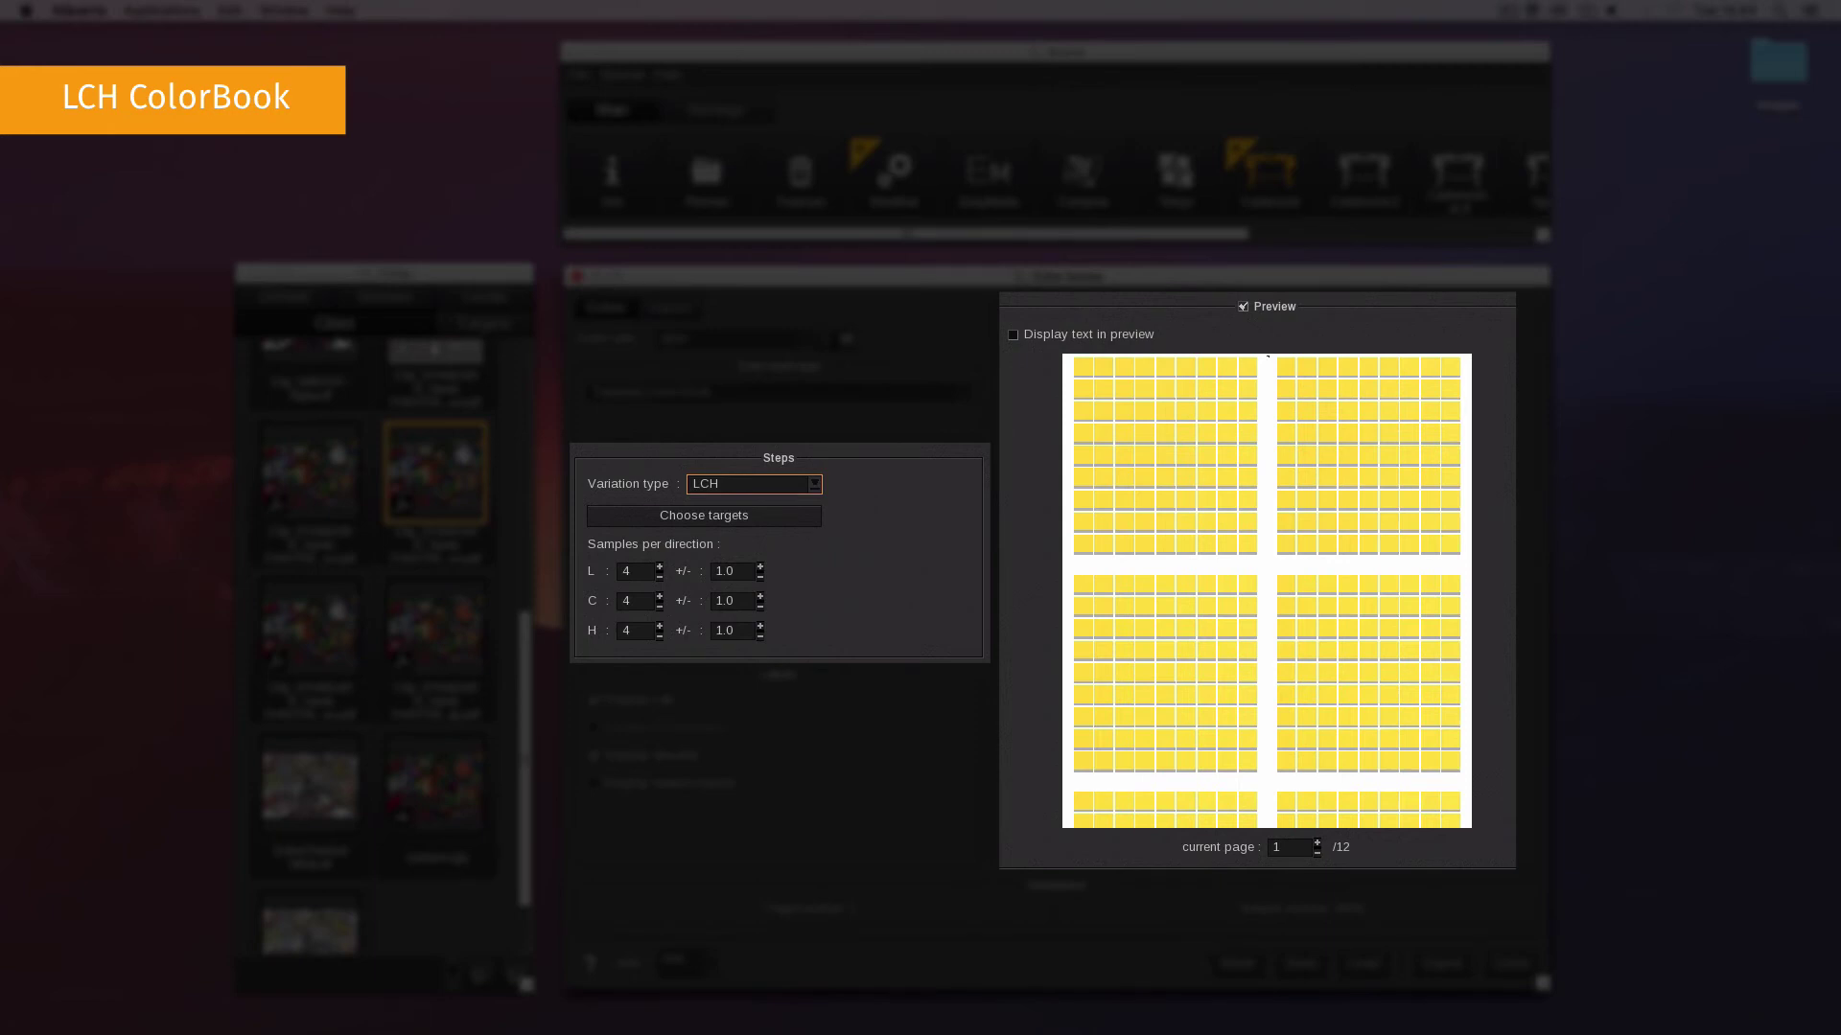
pyautogui.press('Tab')
pyautogui.write('8')
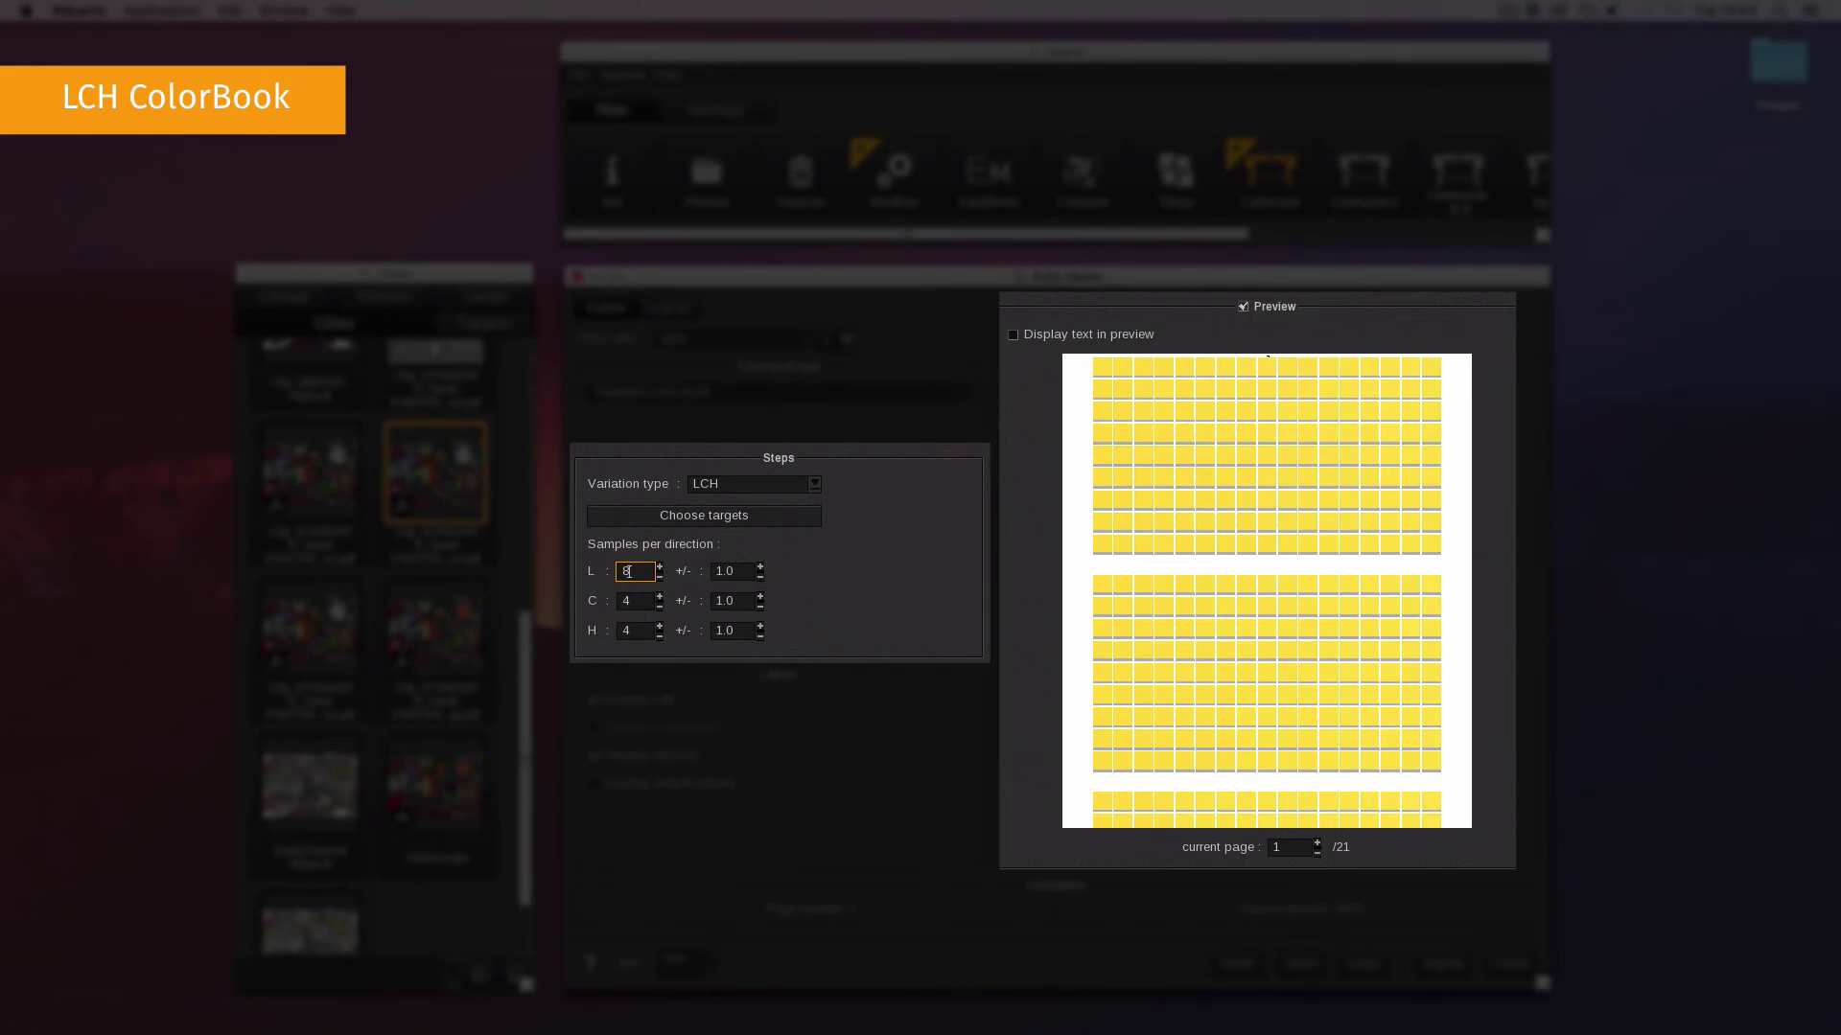
pyautogui.press('Tab')
pyautogui.write('8')
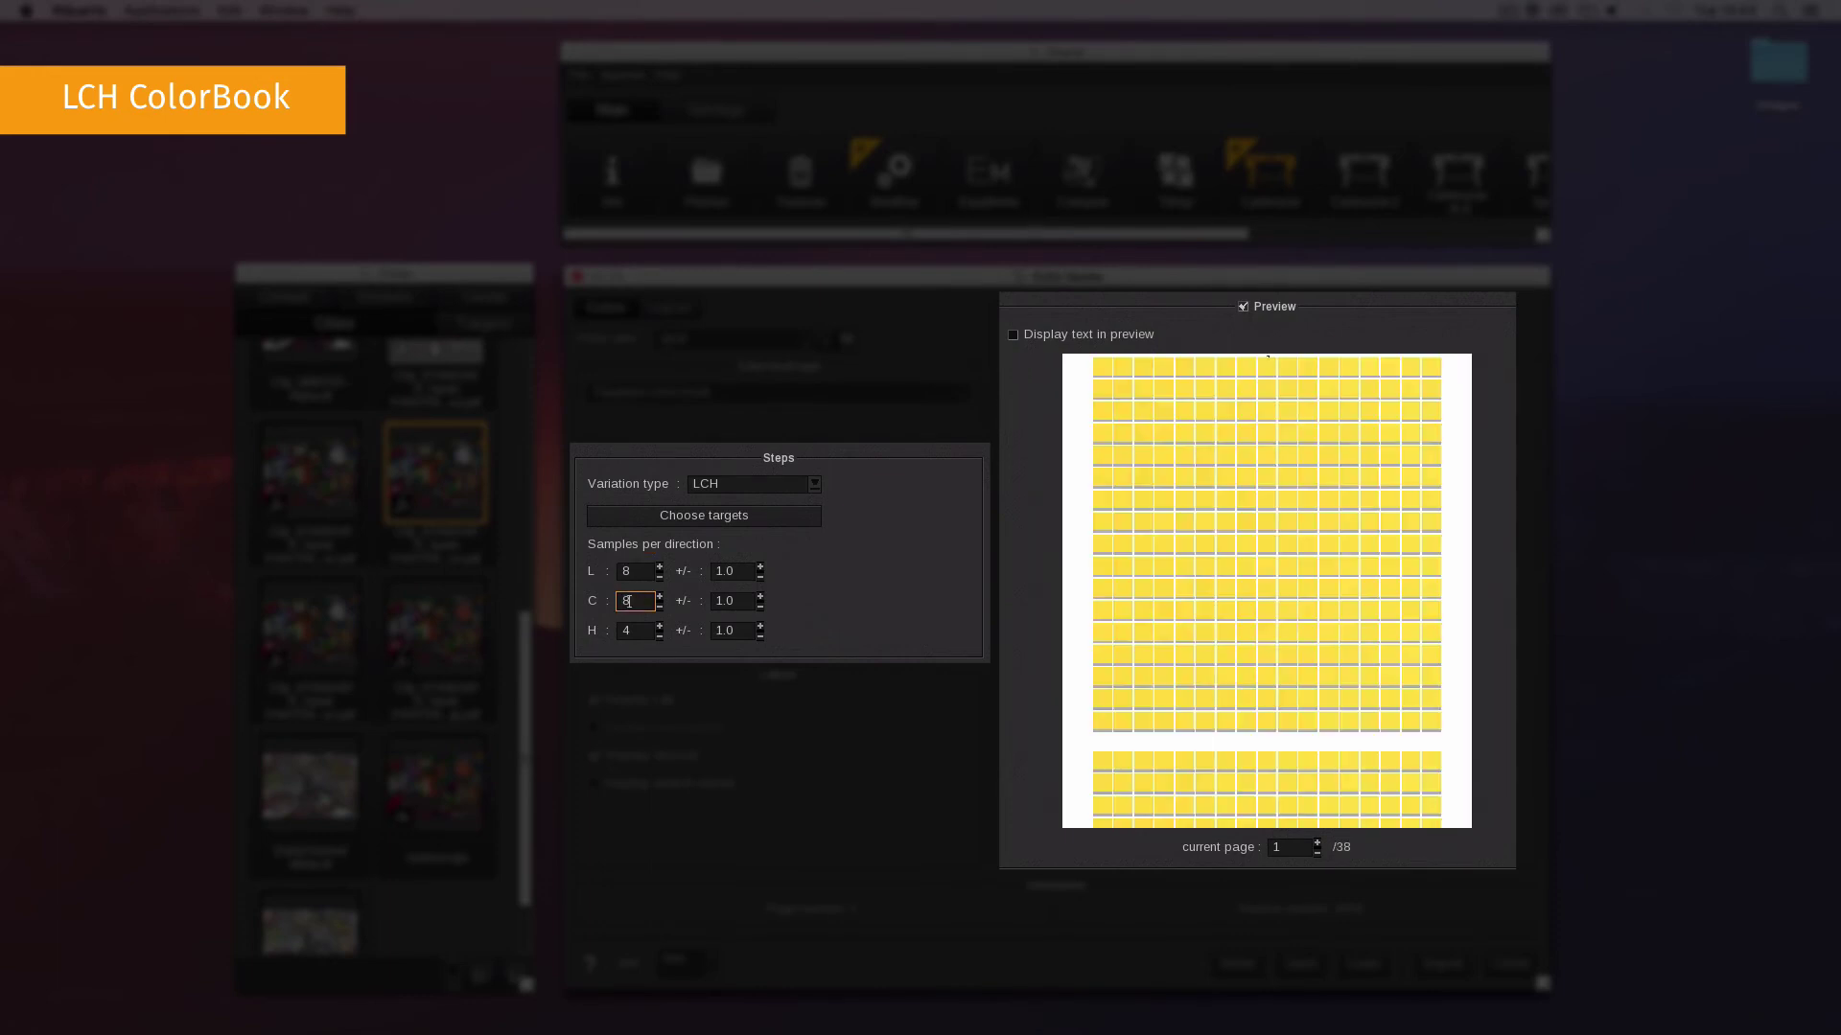
pyautogui.press('Tab')
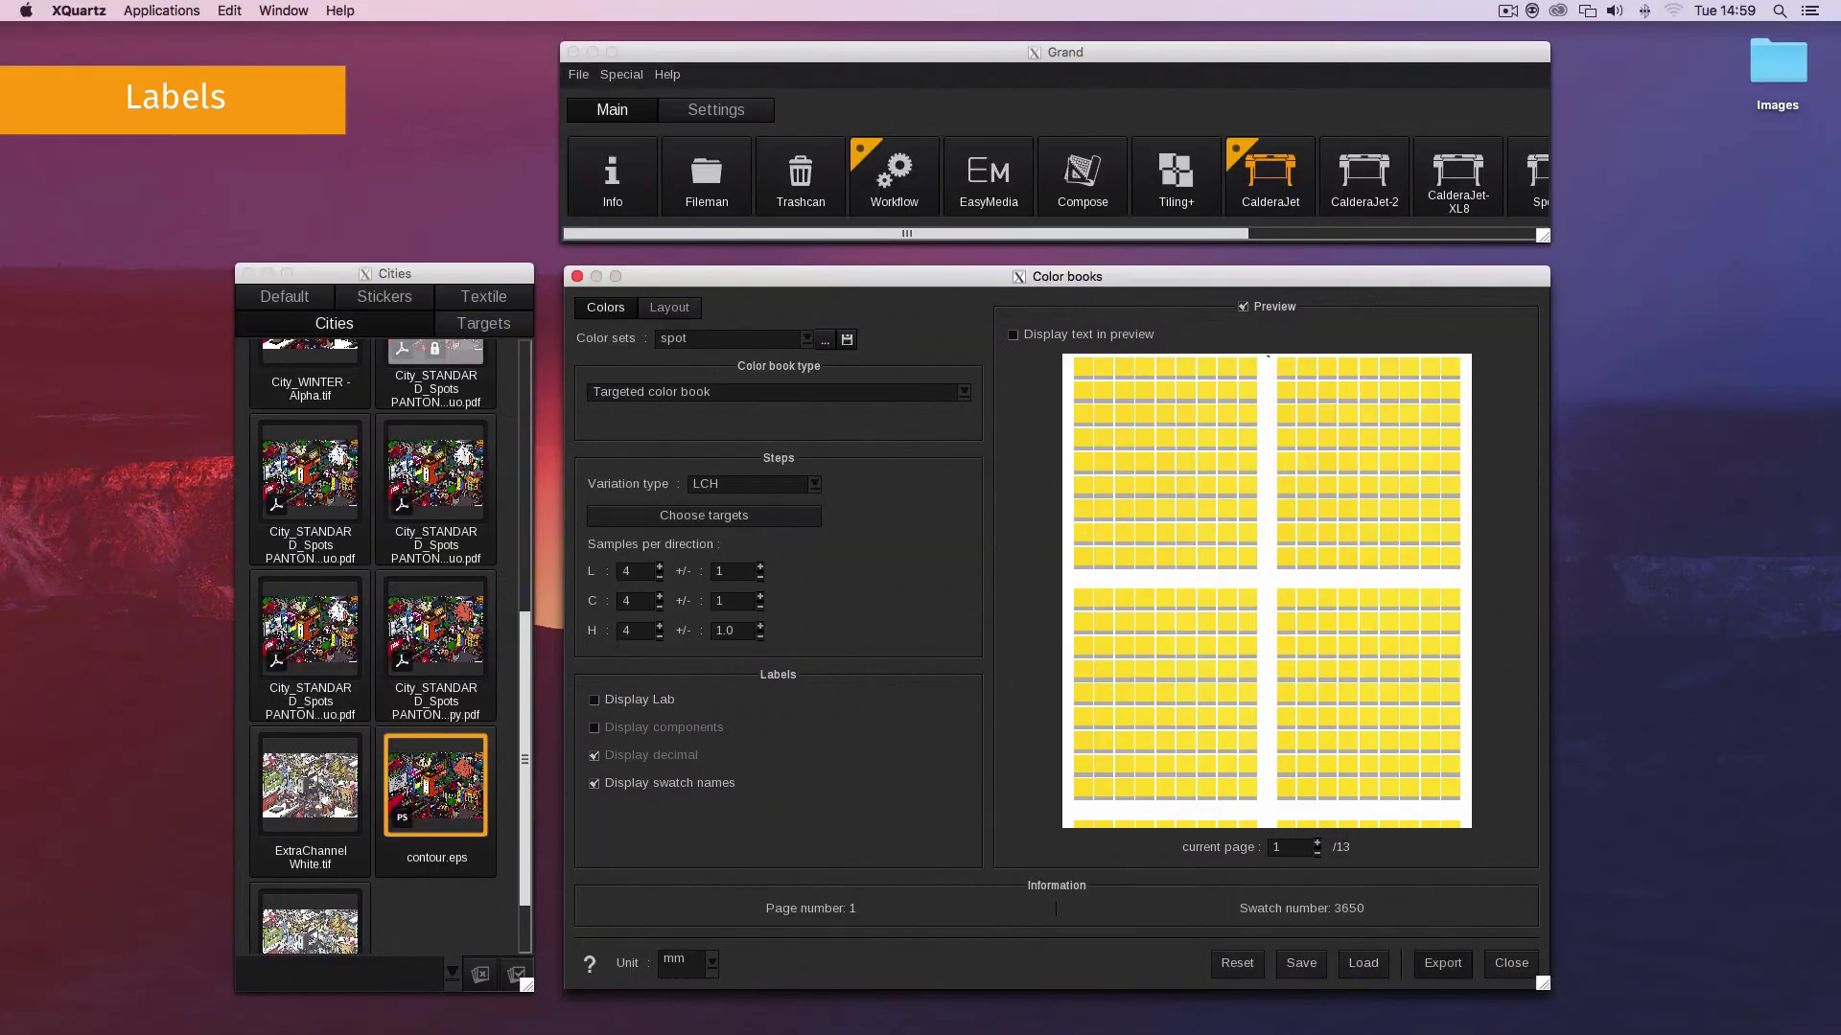
# Export the colour book in PDF format as Test.pdf on the Desktop
pyautogui.click(1443, 964)
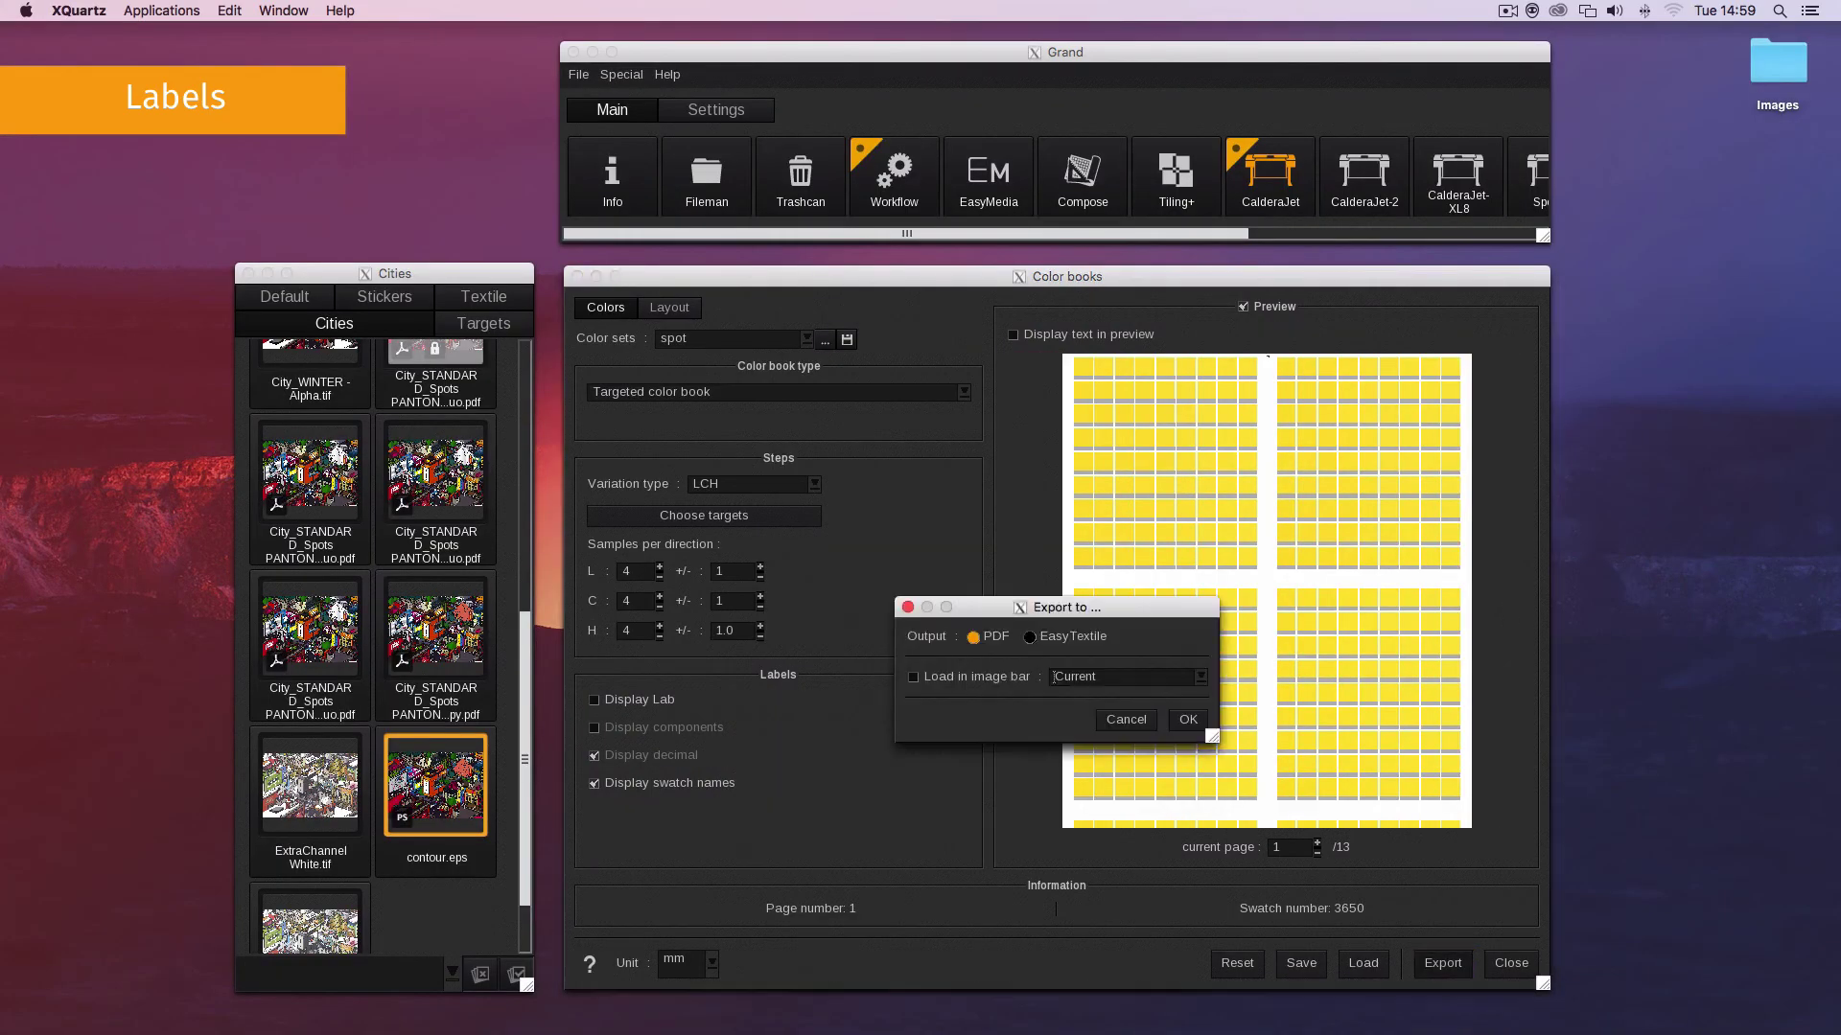
pyautogui.press('Return')
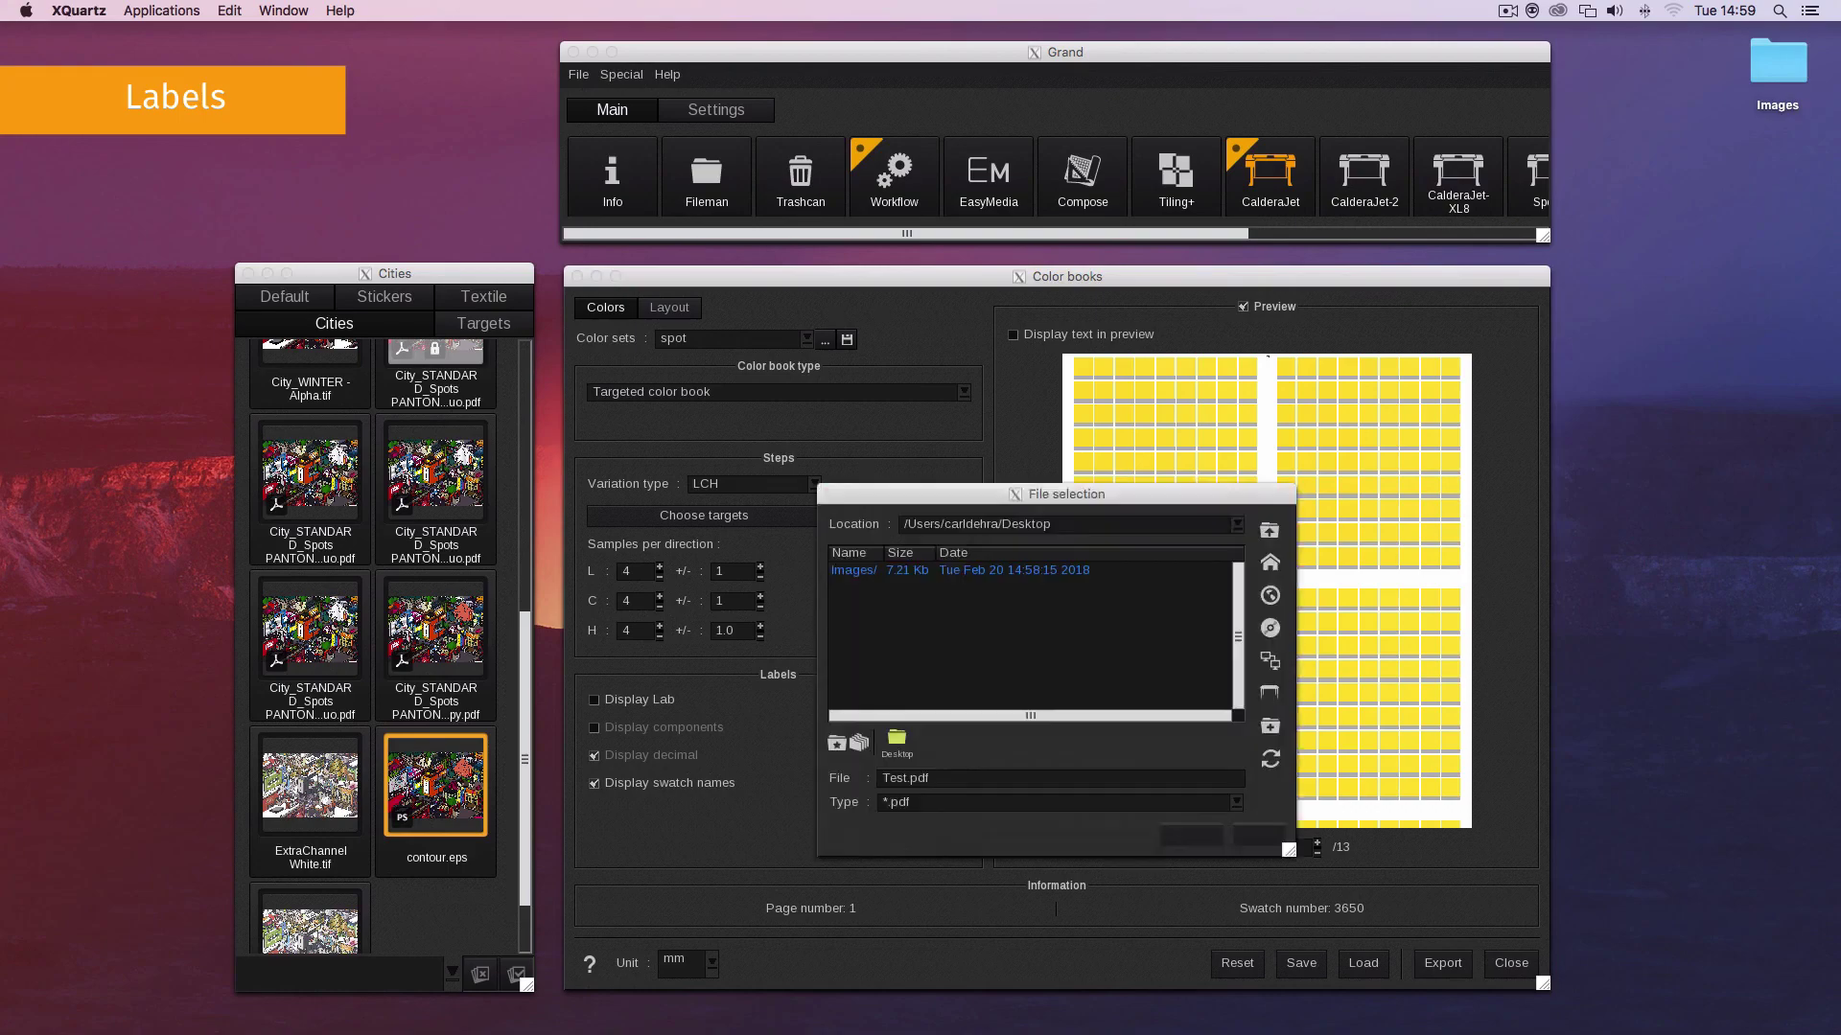
pyautogui.press('Tab')
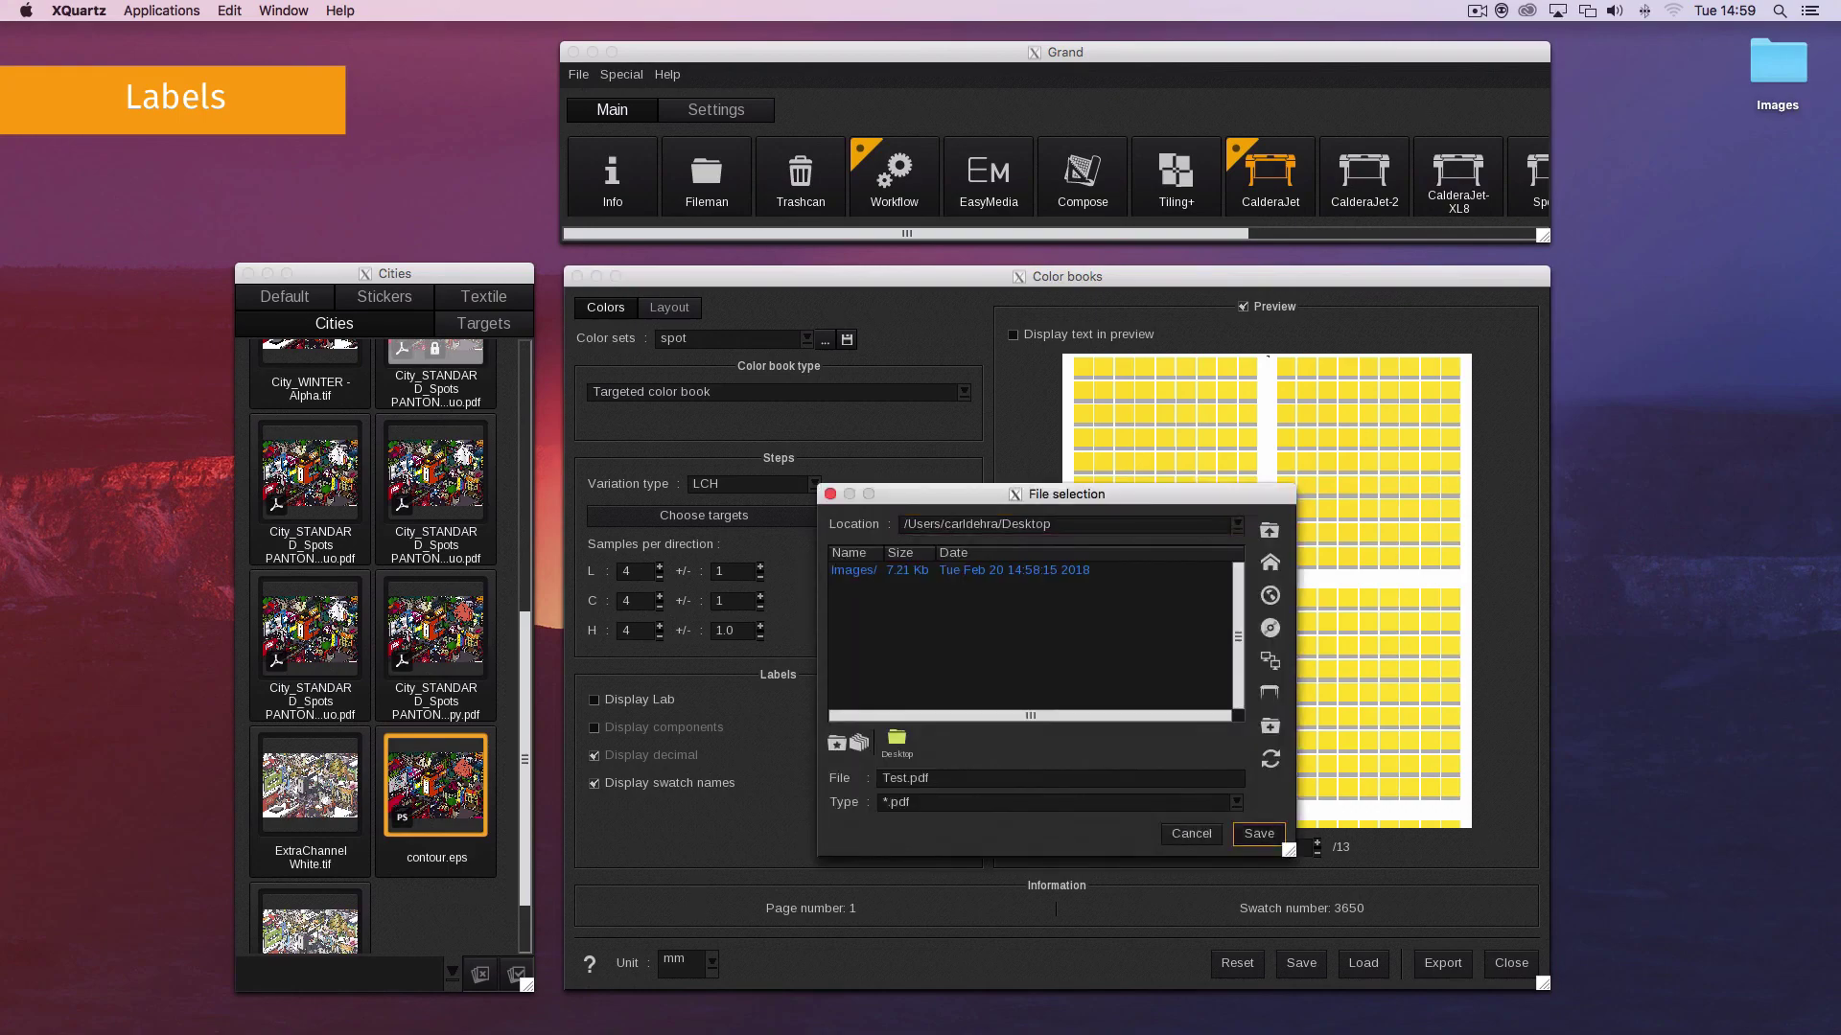